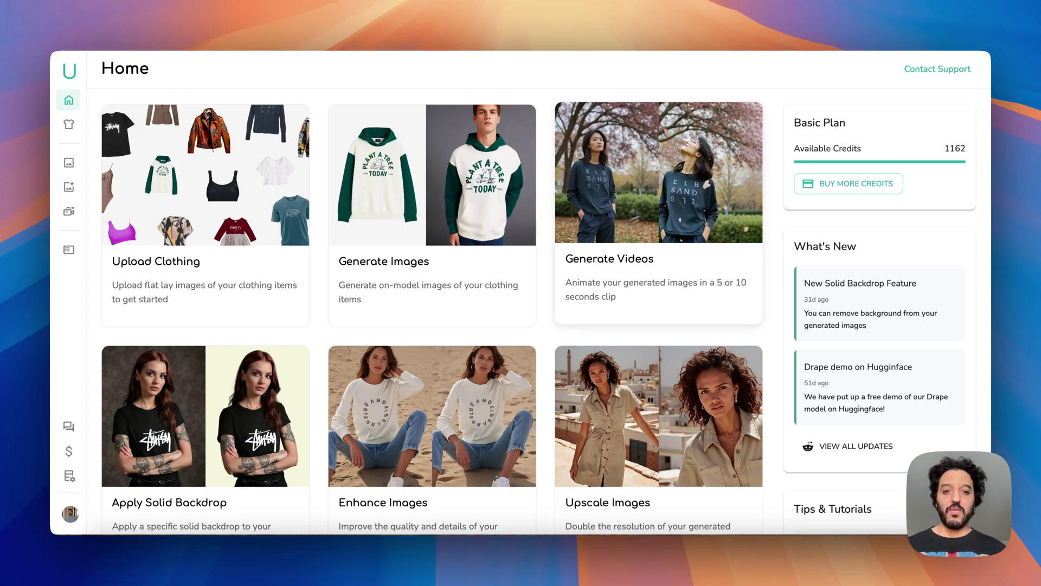
# Open the Generate Videos tool from the Uwear.ai home page
pyautogui.click(650, 212)
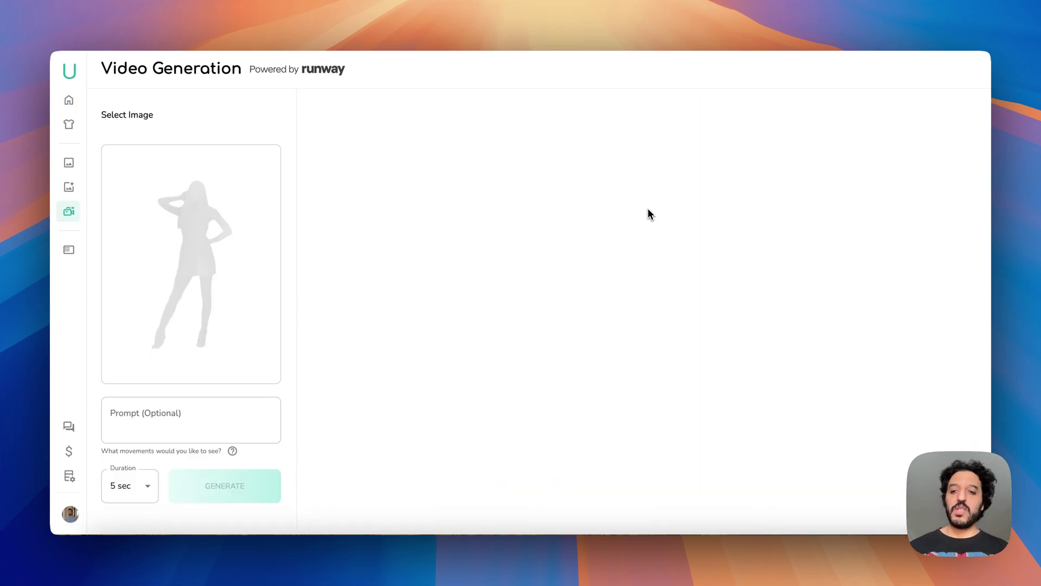
# Use the second model photo from the 'hello' sequin-top item as the video's source image
pyautogui.click(215, 241)
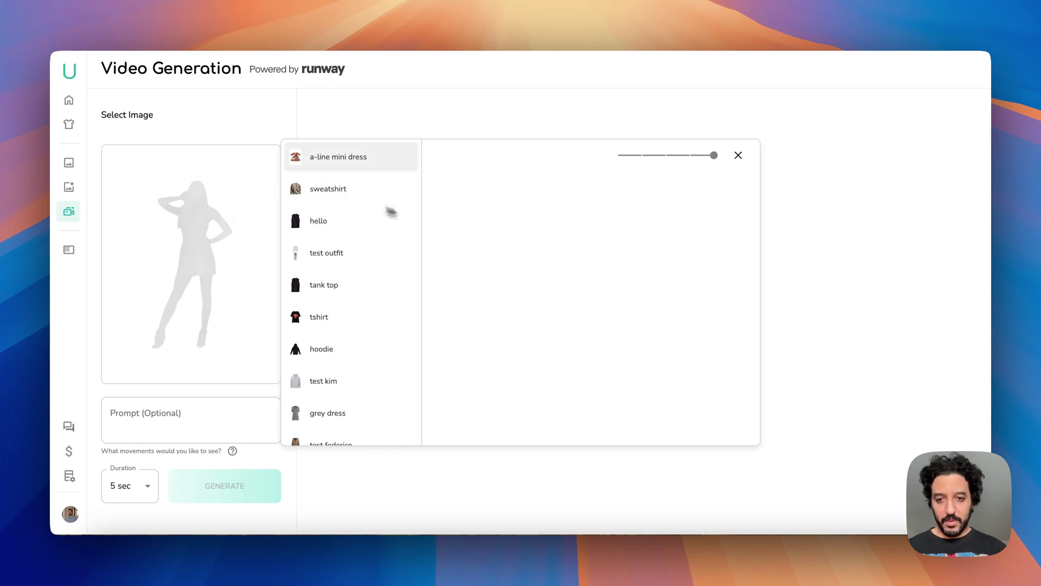
pyautogui.click(372, 224)
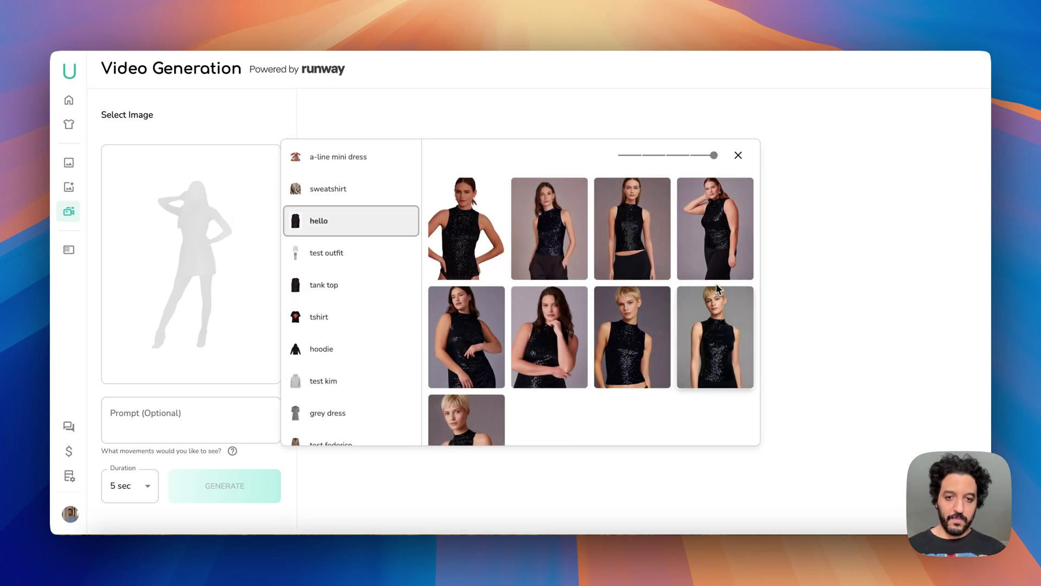
pyautogui.click(576, 258)
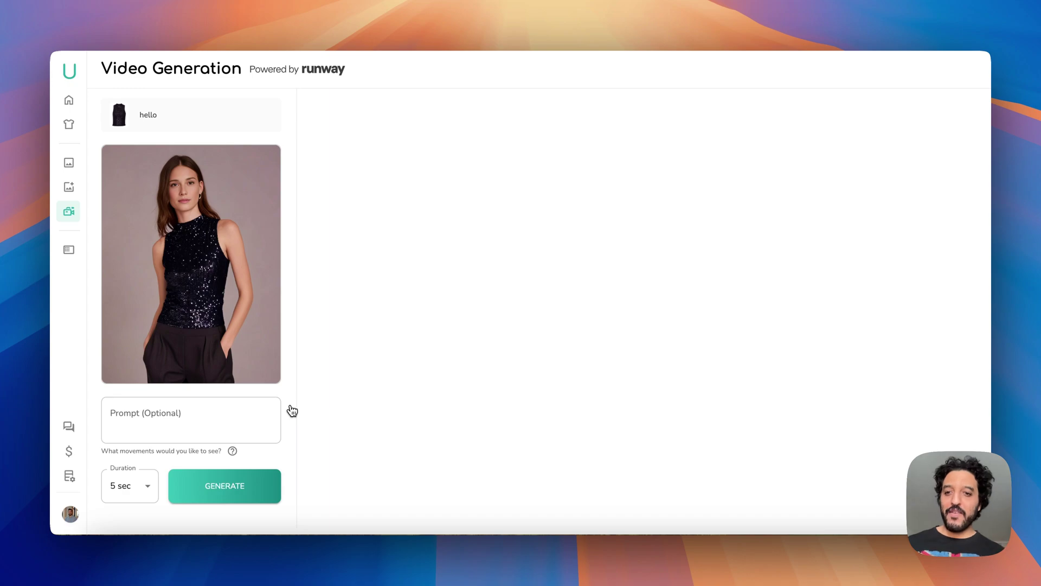
# Generate a 5 sec video of the sequin-top model with the prompt left empty
pyautogui.click(215, 422)
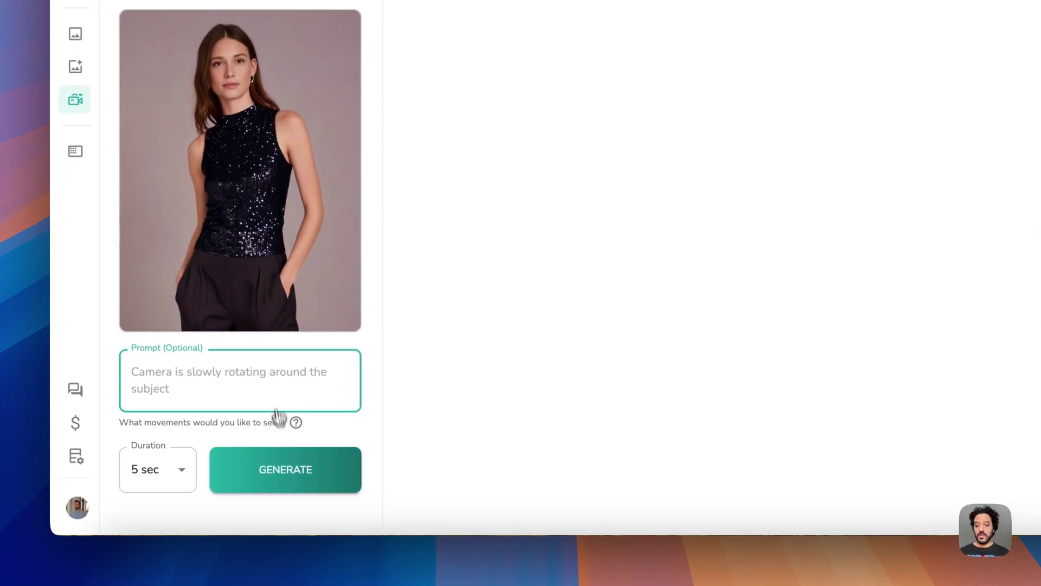
pyautogui.click(281, 481)
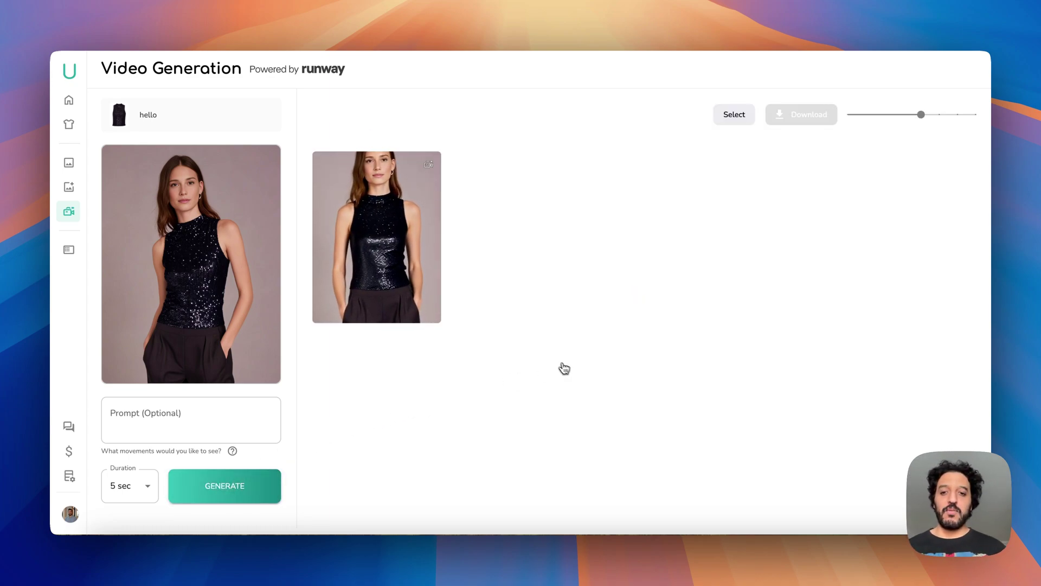
pyautogui.click(412, 289)
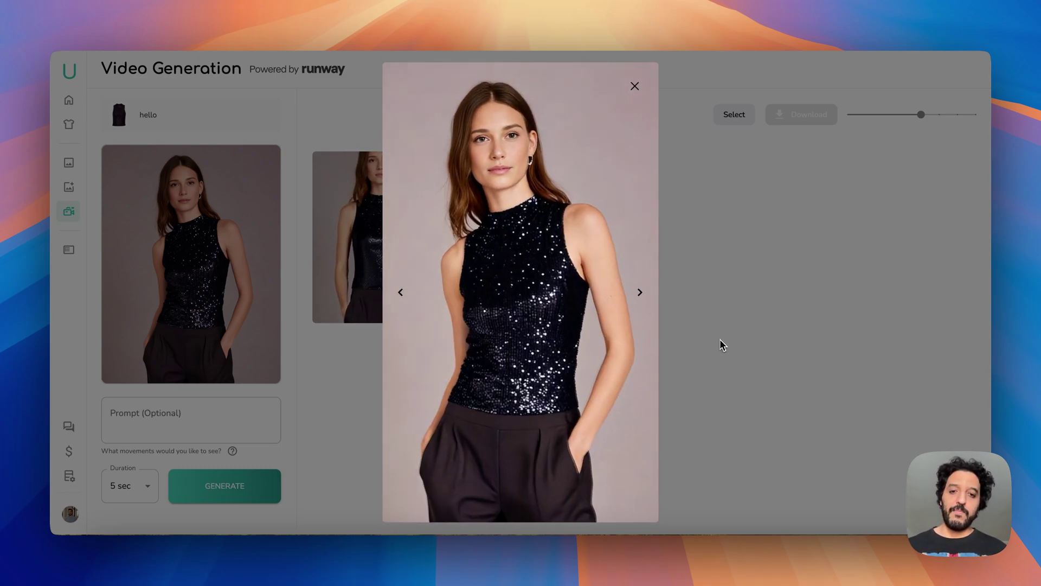
pyautogui.click(727, 379)
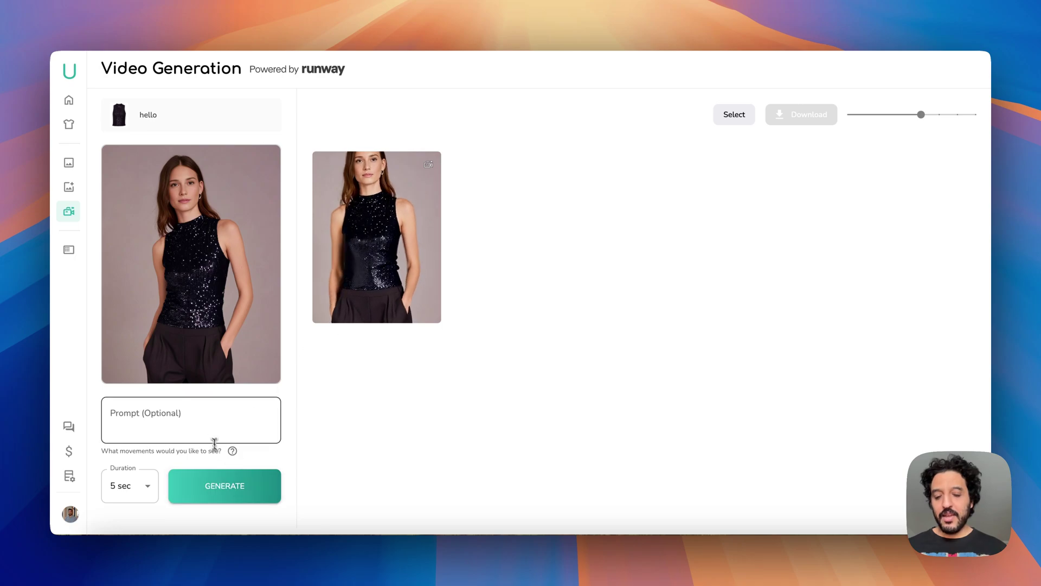
# Generate a 5 sec video from the hand-raised photo with the prompt 'woman is moving her hand'
pyautogui.click(221, 342)
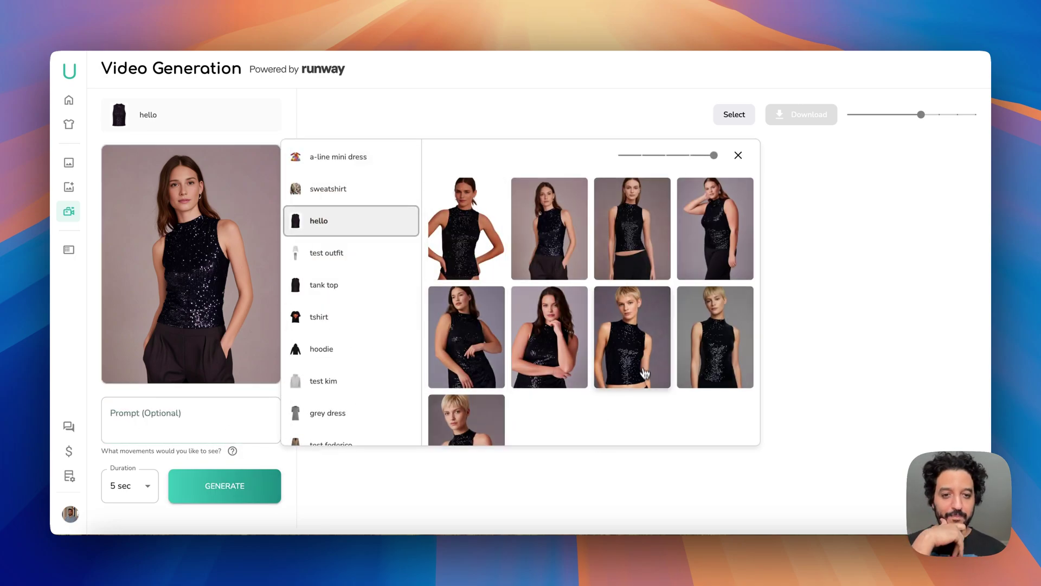
pyautogui.click(724, 279)
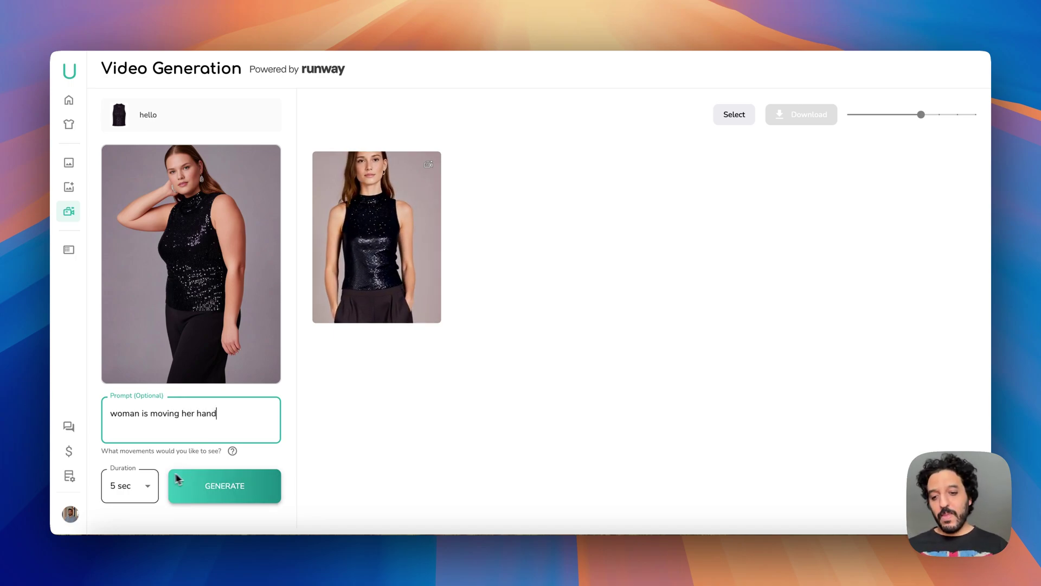
pyautogui.click(205, 486)
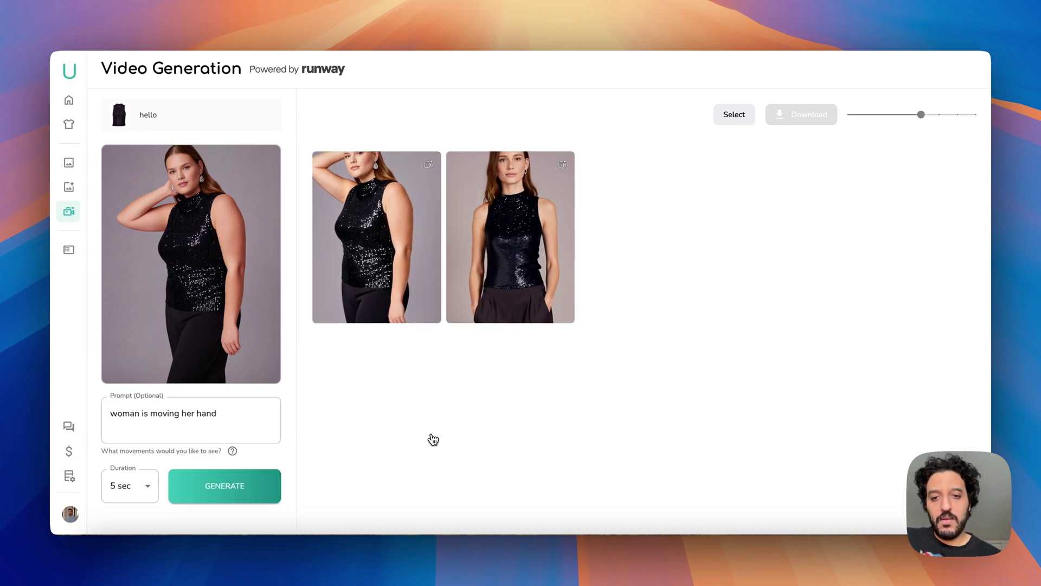
# Preview the hand-moving clip enlarged, where the woman sweeps her hair, then close it
pyautogui.click(415, 258)
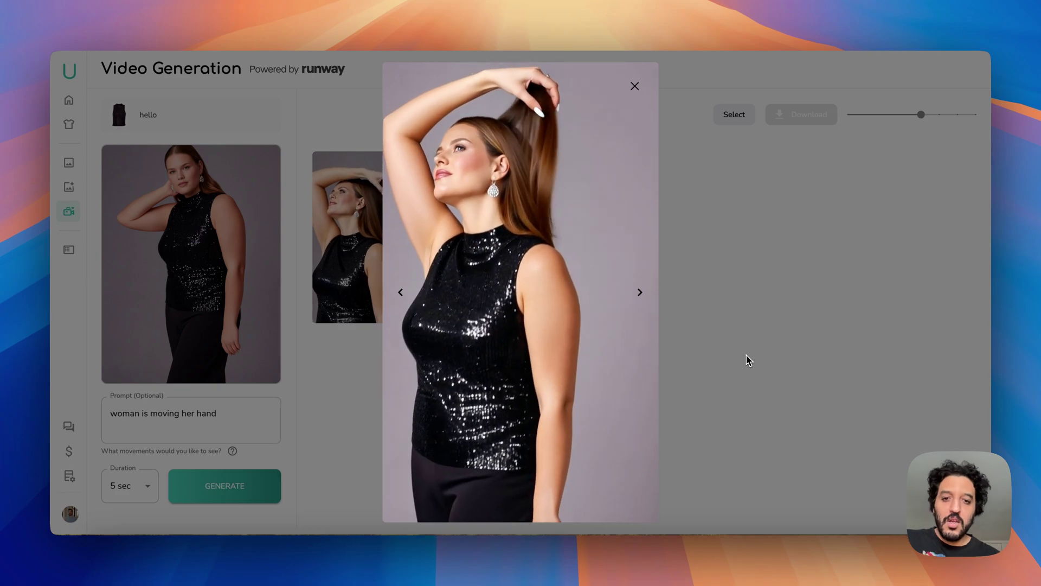
pyautogui.moveTo(549, 309)
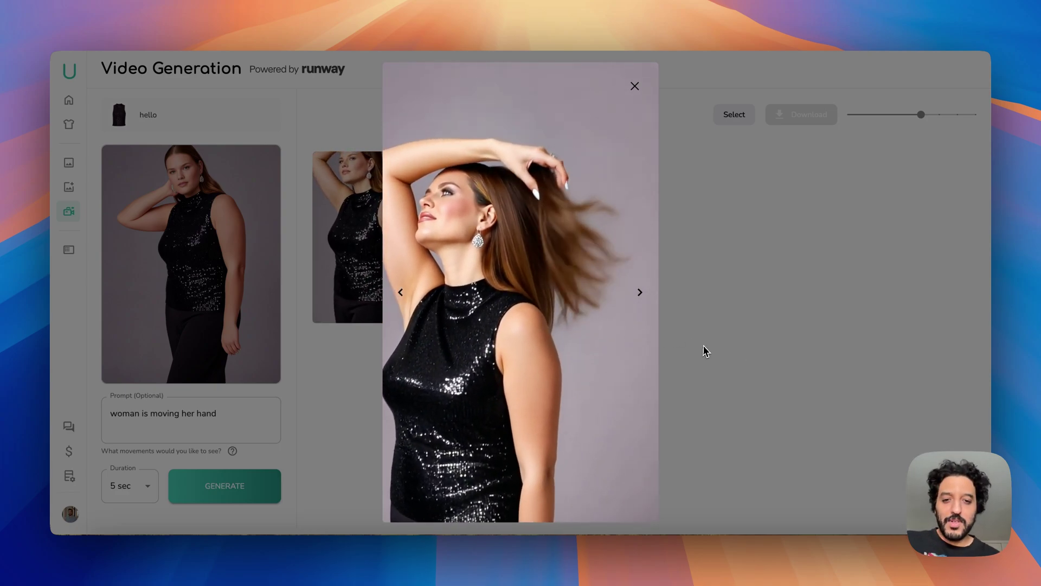
pyautogui.moveTo(605, 297)
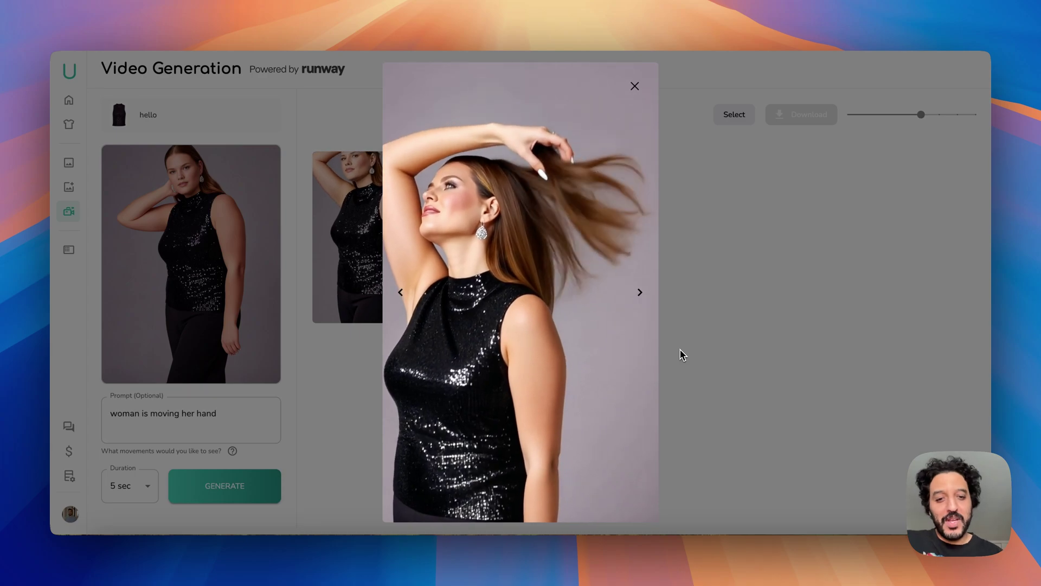
pyautogui.click(682, 354)
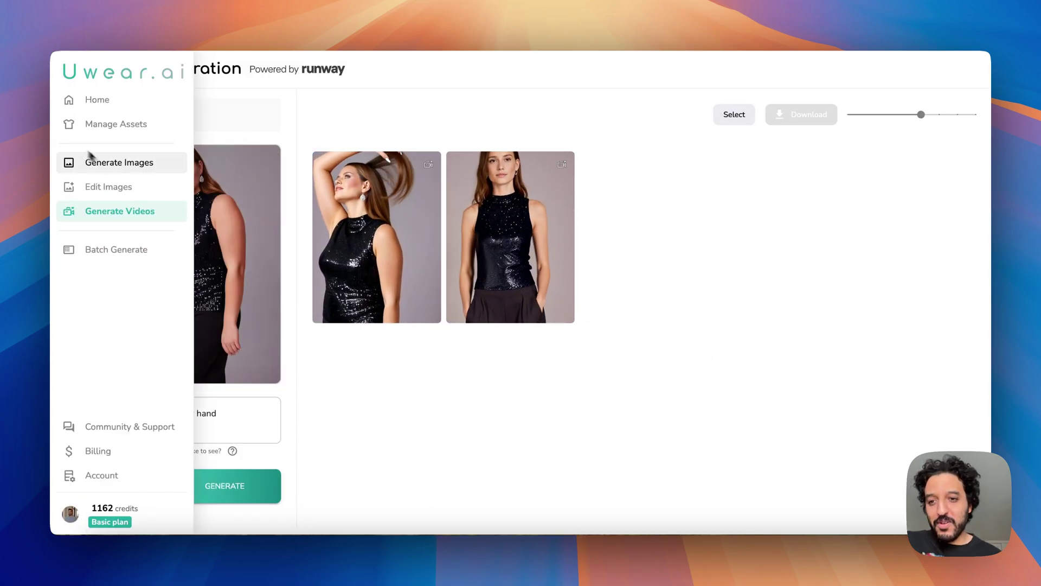
# Show all generated photos and videos in the Assets Manager and preview the outstretched-hand clip
pyautogui.click(85, 126)
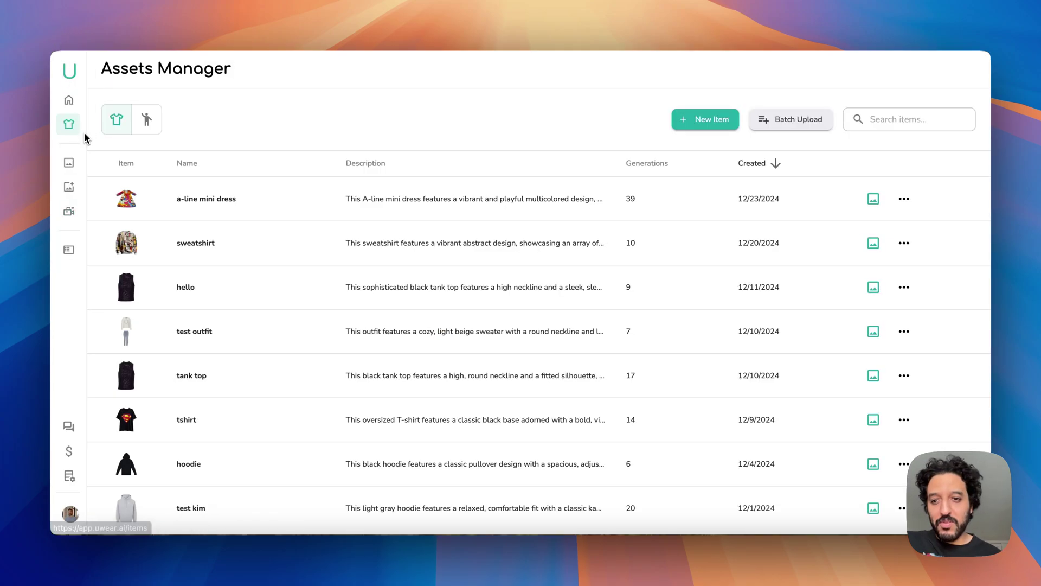
pyautogui.click(149, 123)
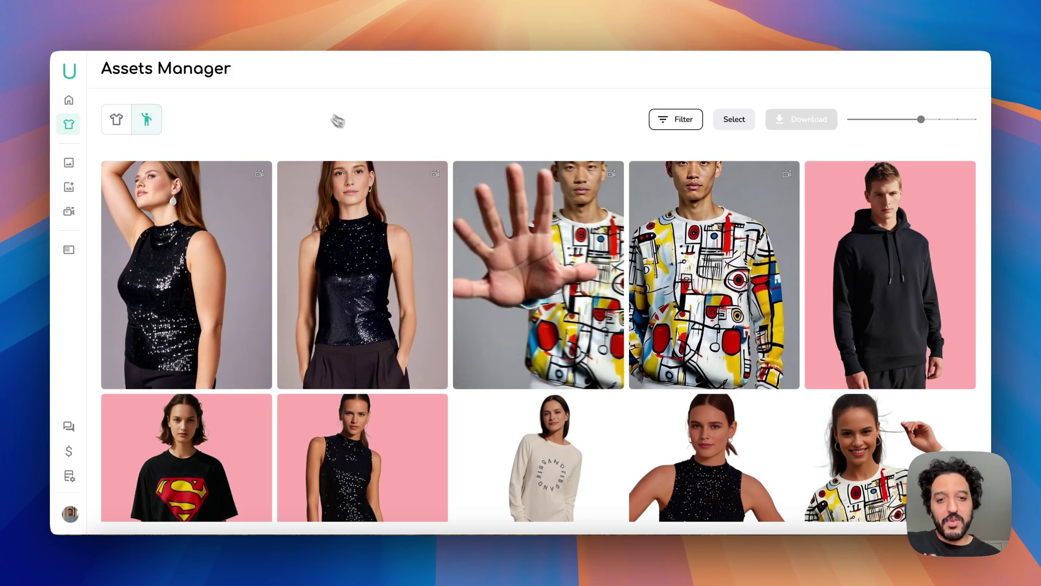
pyautogui.click(550, 273)
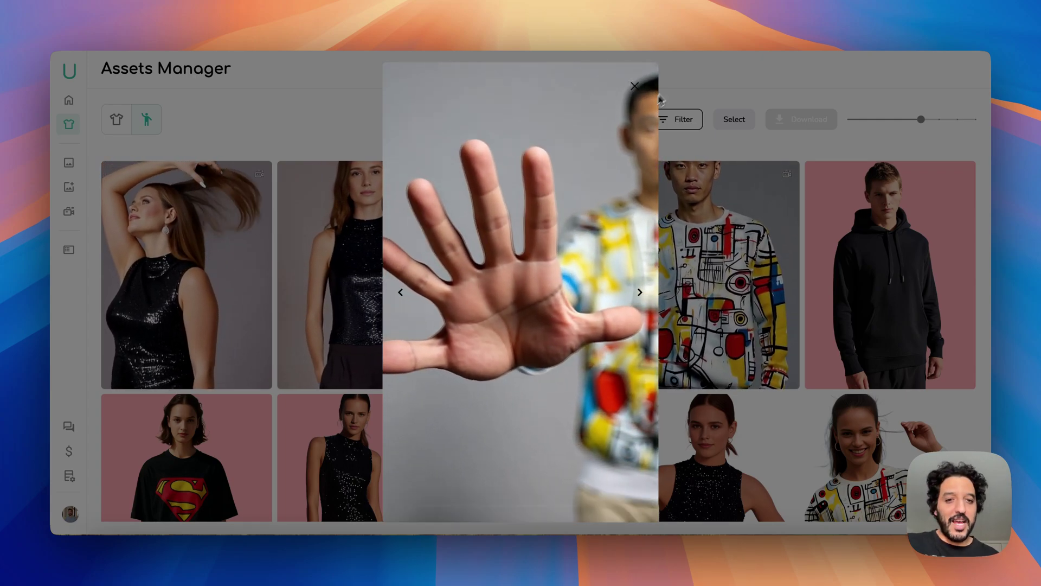
pyautogui.click(635, 86)
# Scroll through the asset grid and preview the sweater video
pyautogui.scroll(-1, 542, 303)
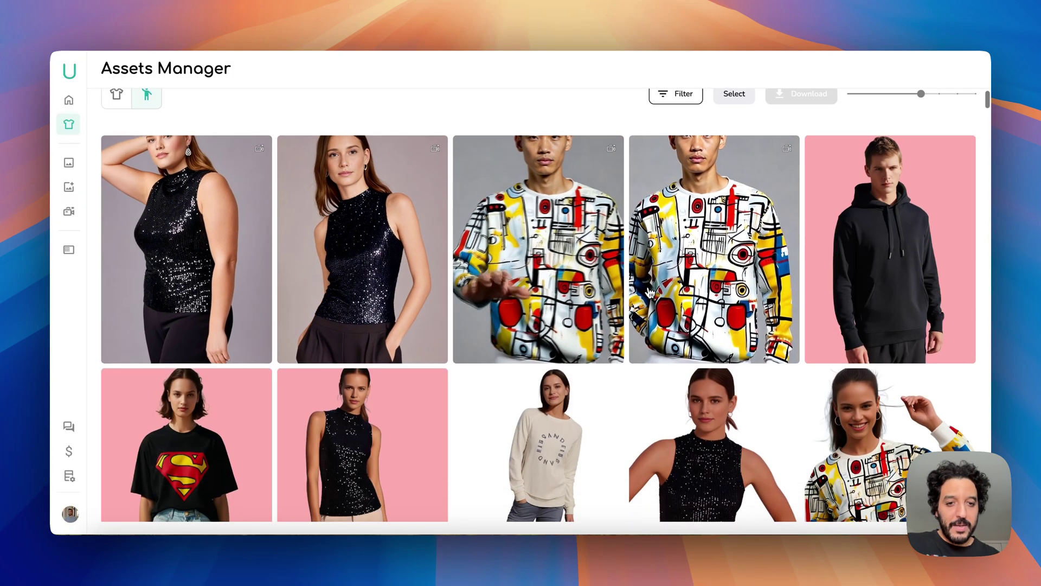
pyautogui.click(686, 284)
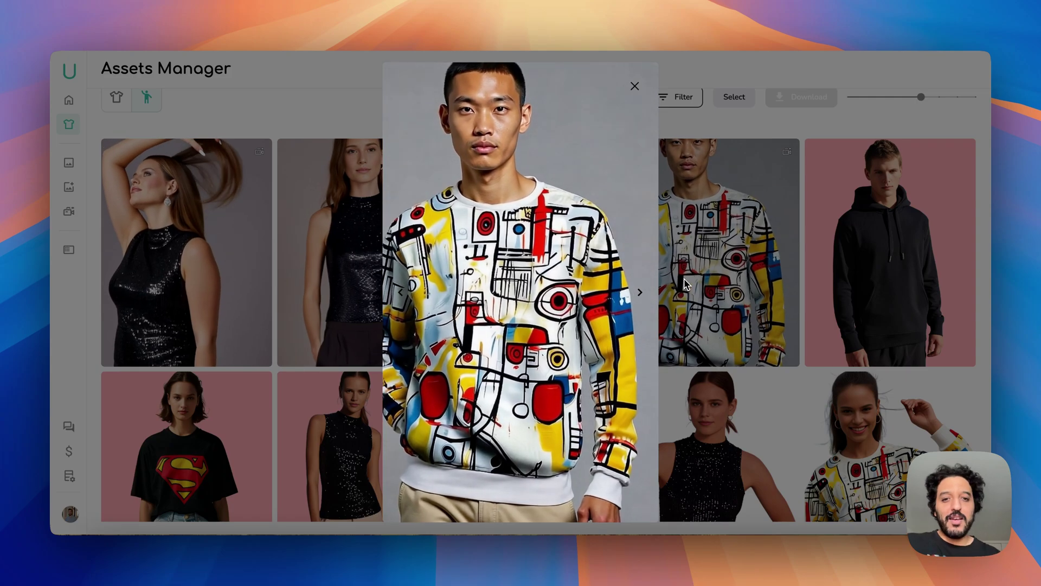
pyautogui.click(742, 222)
pyautogui.scroll(-3, 741, 222)
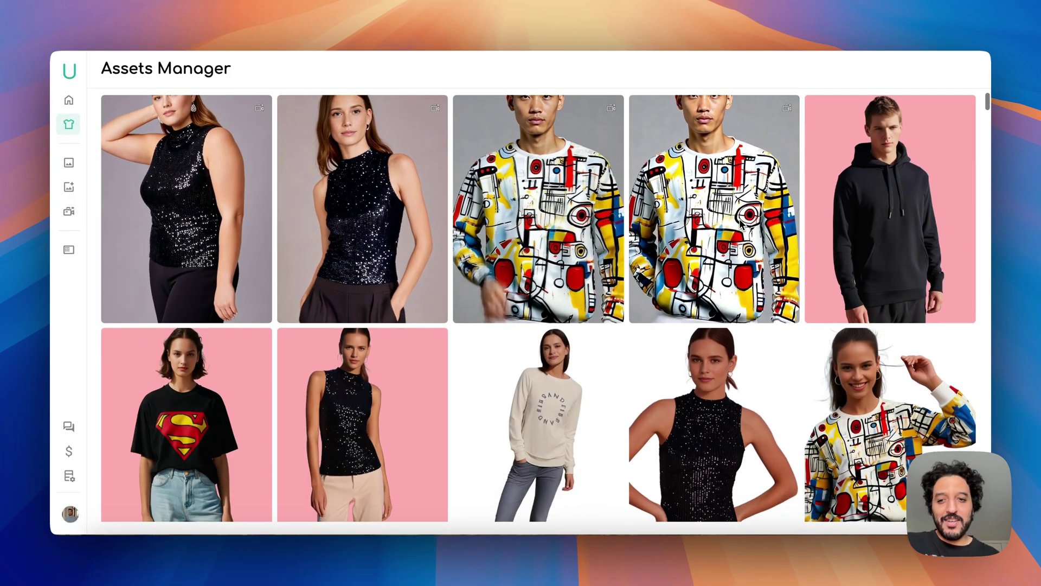
pyautogui.scroll(-5, 741, 224)
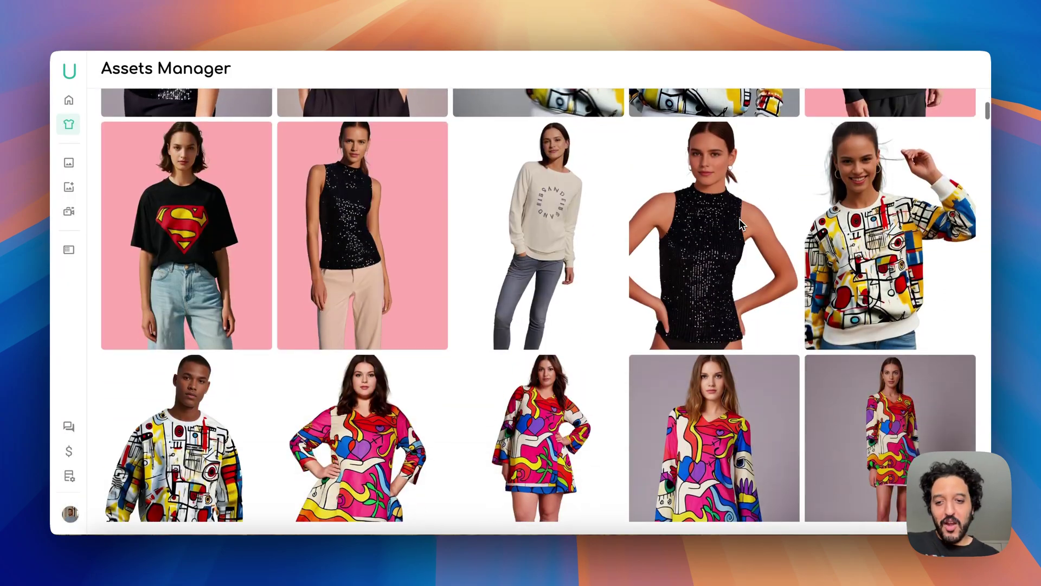
pyautogui.scroll(-7, 740, 219)
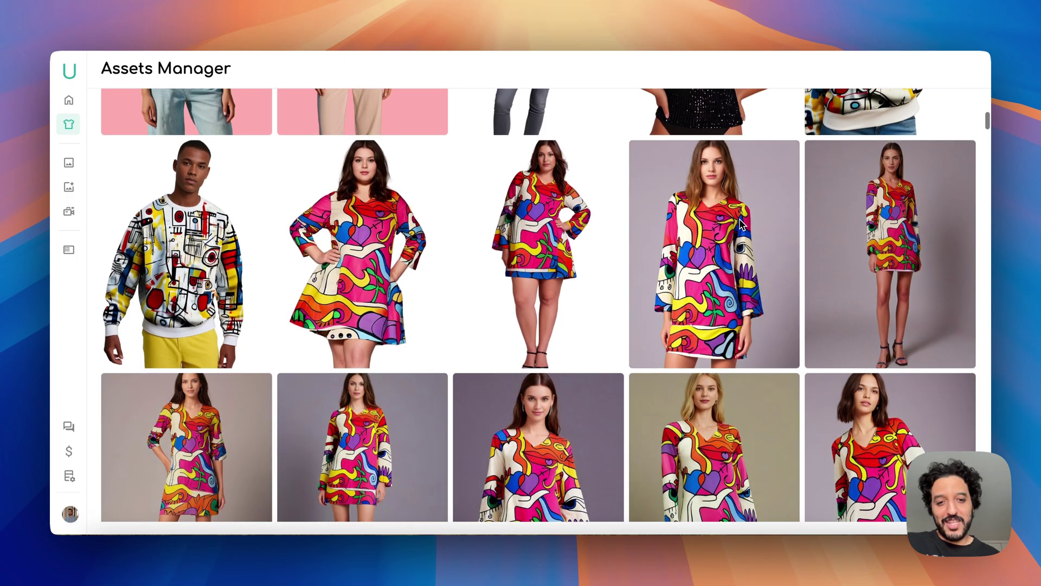
pyautogui.scroll(-3, 739, 219)
pyautogui.scroll(15, 740, 219)
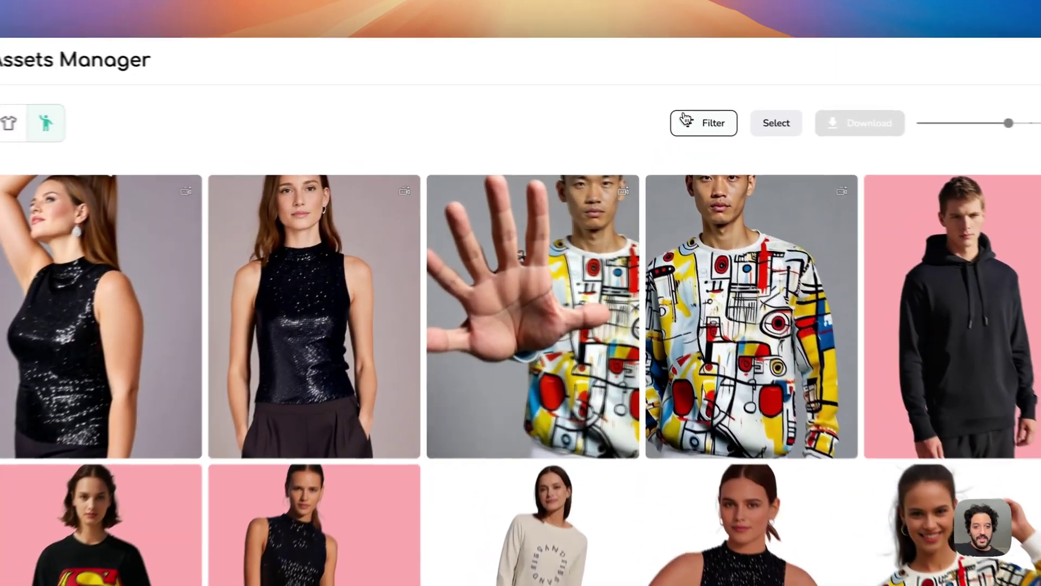
# Add a 'Type is Video' filter to the Assets Manager
pyautogui.click(675, 119)
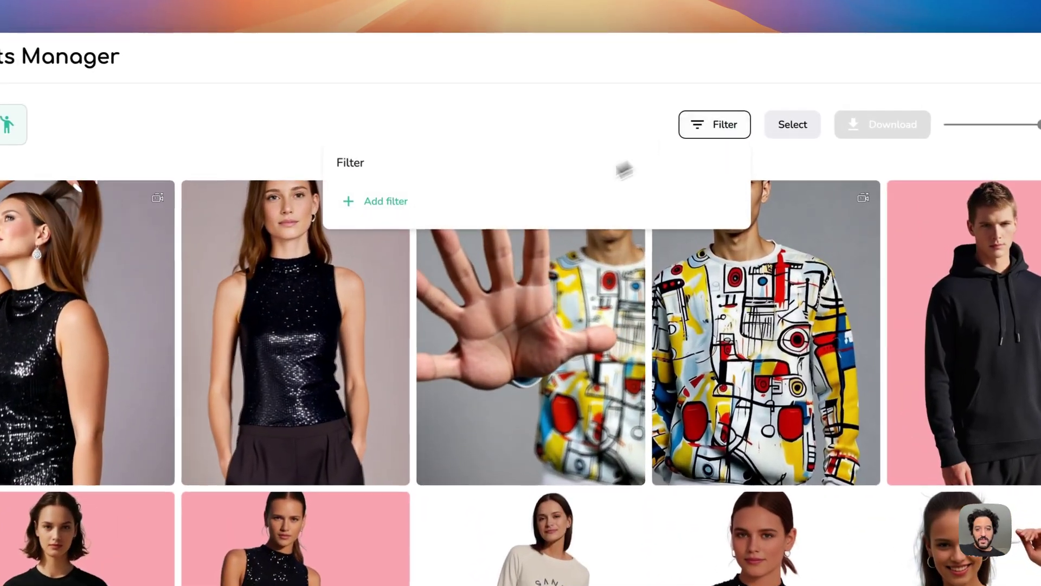
pyautogui.click(420, 179)
pyautogui.click(457, 206)
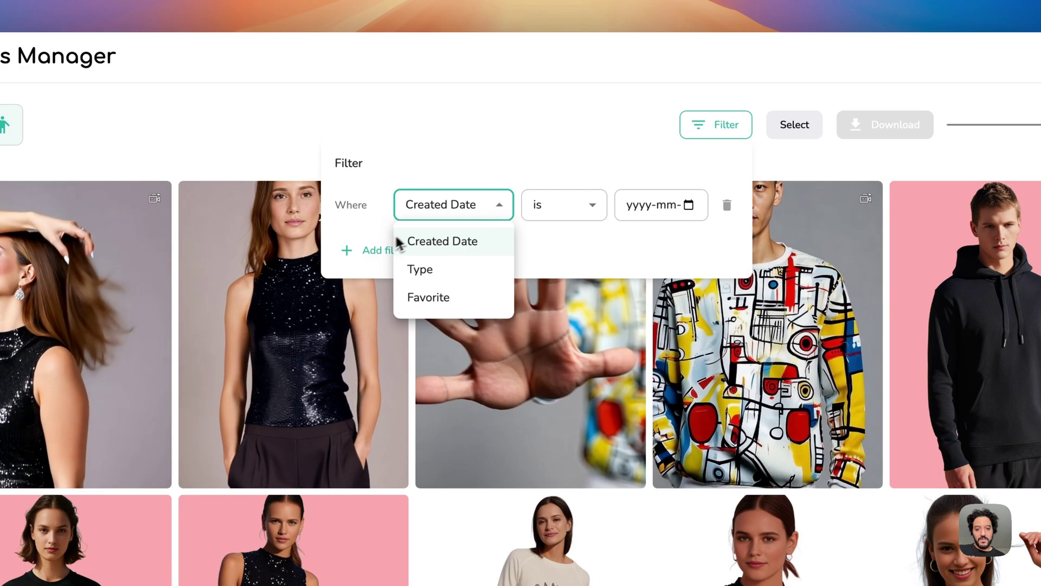
pyautogui.click(465, 270)
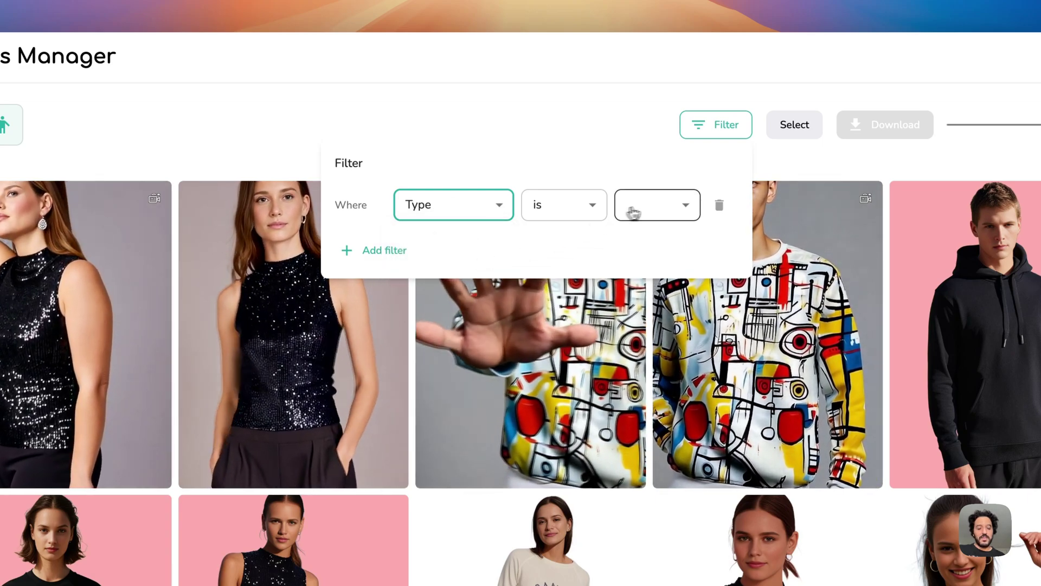
pyautogui.click(654, 208)
pyautogui.click(660, 269)
pyautogui.click(506, 106)
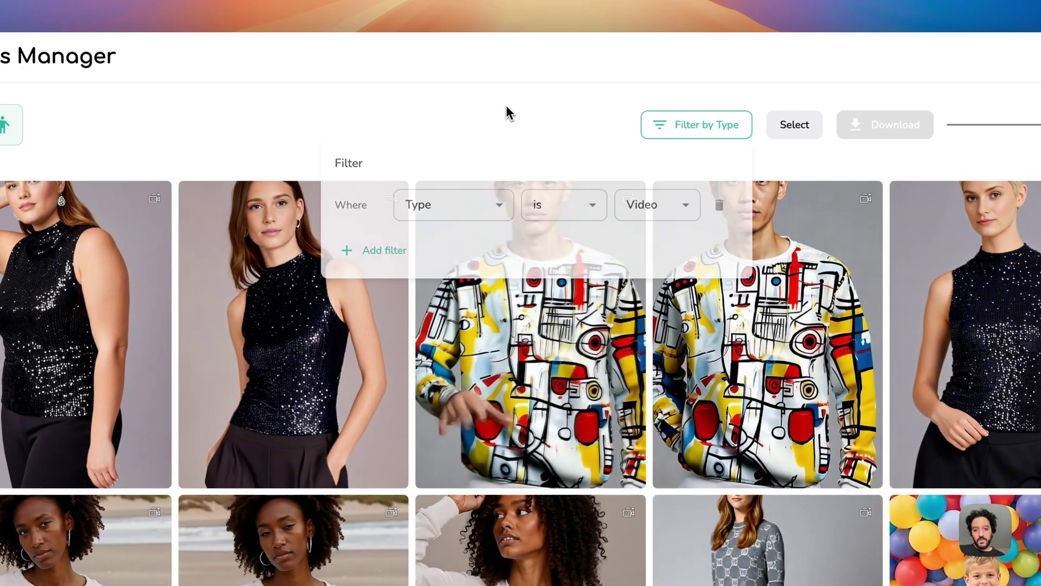
# Review the ten filtered clips and shrink the thumbnails to fit more per row
pyautogui.scroll(-1, 573, 359)
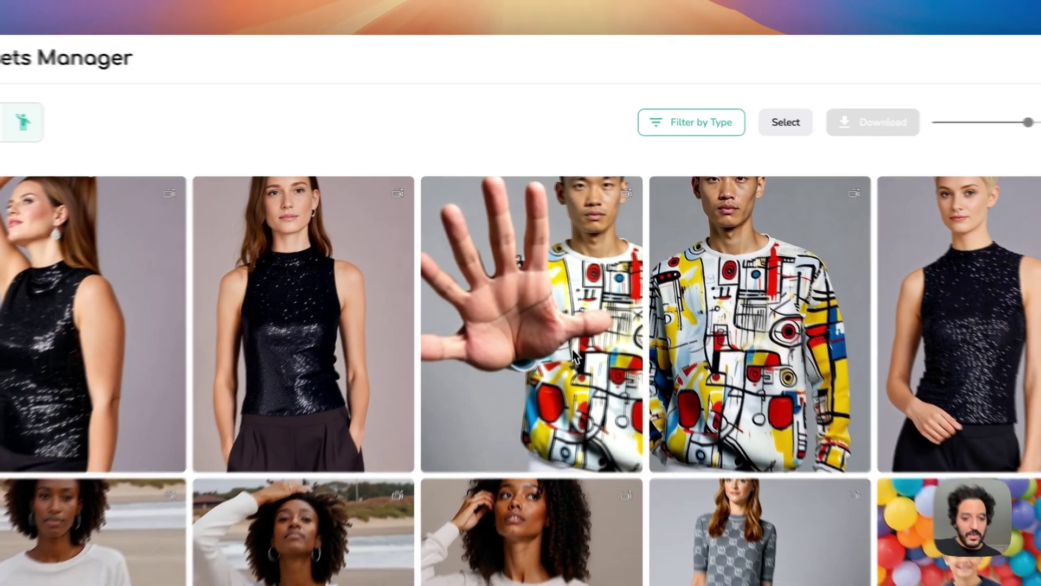
pyautogui.scroll(-3, 571, 349)
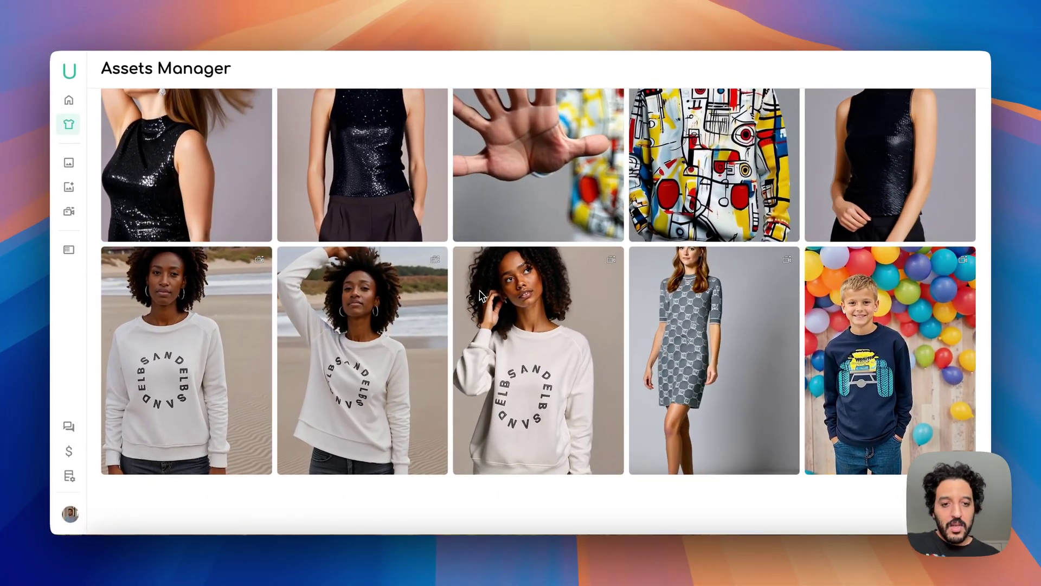
pyautogui.scroll(5, 571, 297)
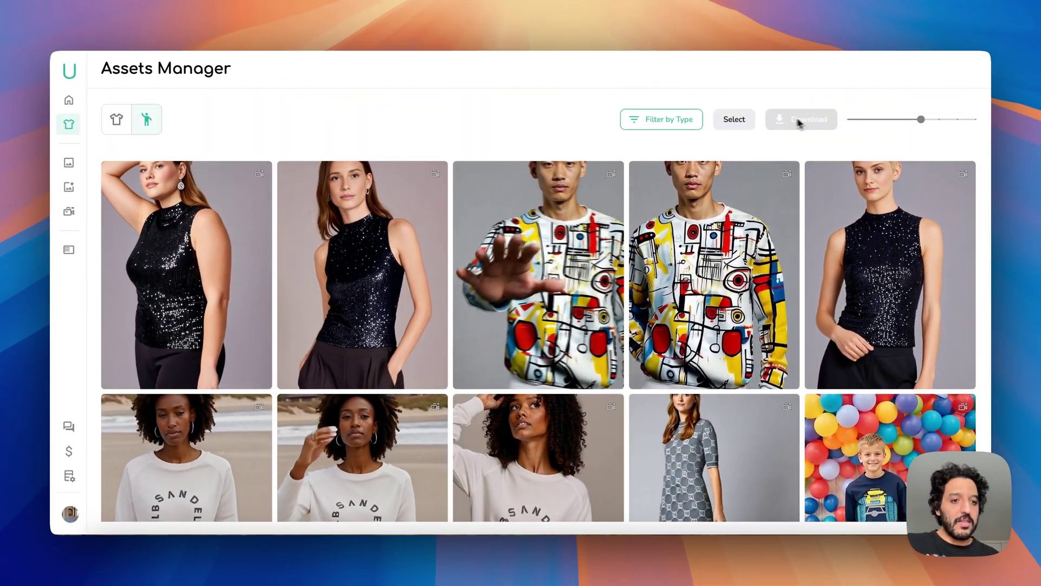
pyautogui.moveTo(923, 121); pyautogui.dragTo(864, 136)
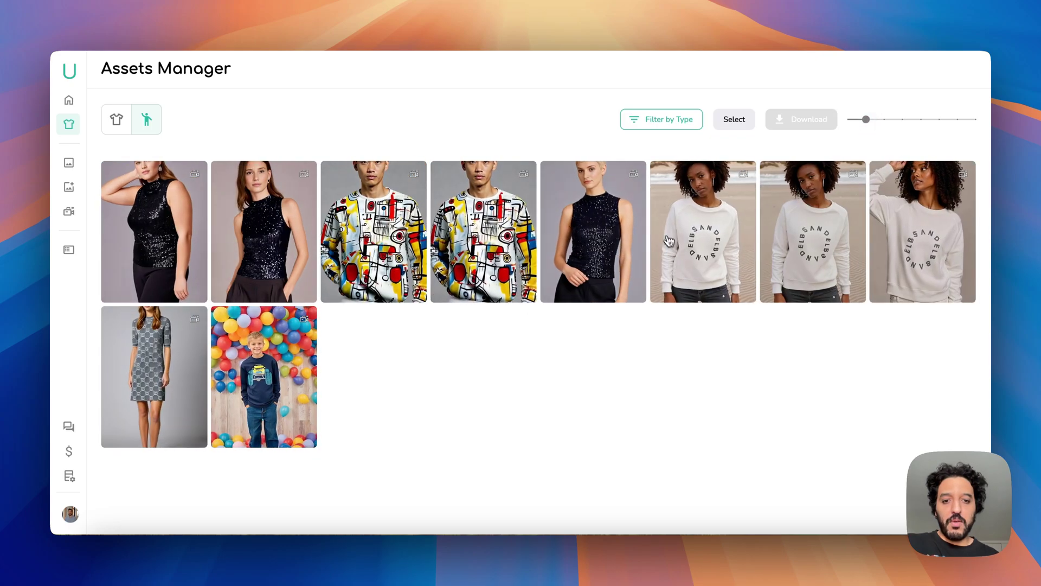
pyautogui.click(587, 248)
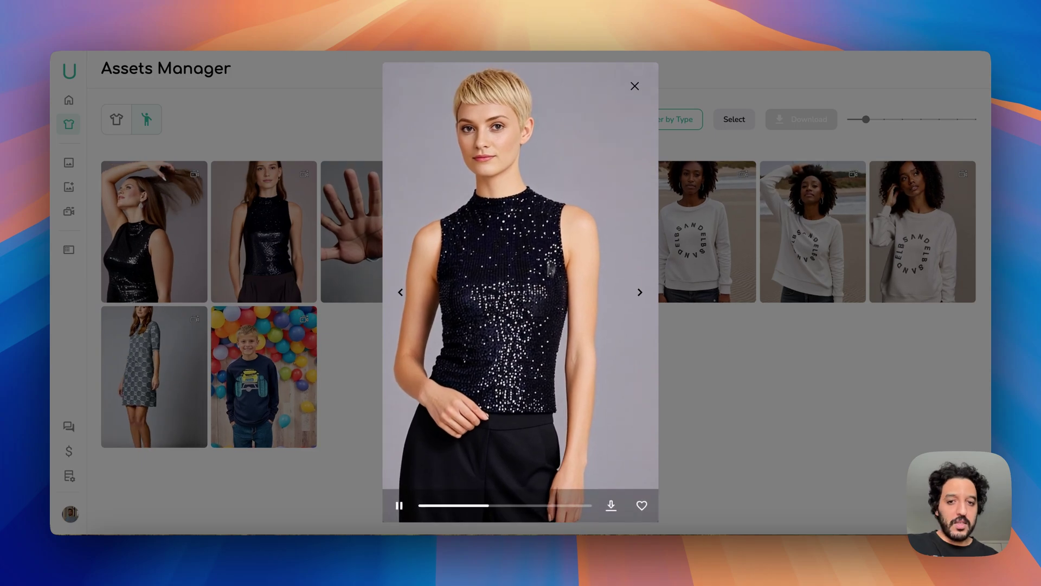
pyautogui.press('Right')
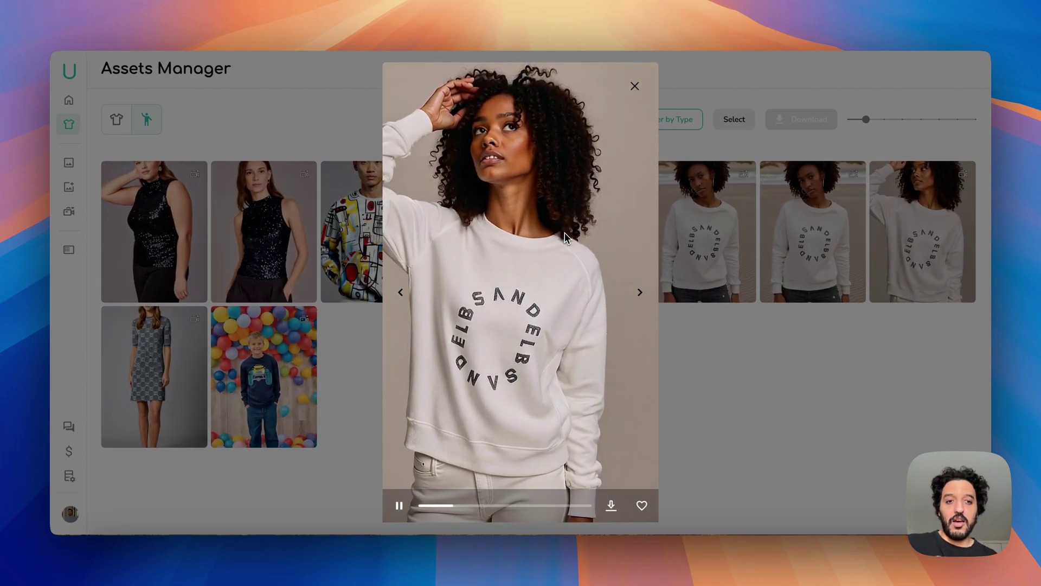
pyautogui.press('Right')
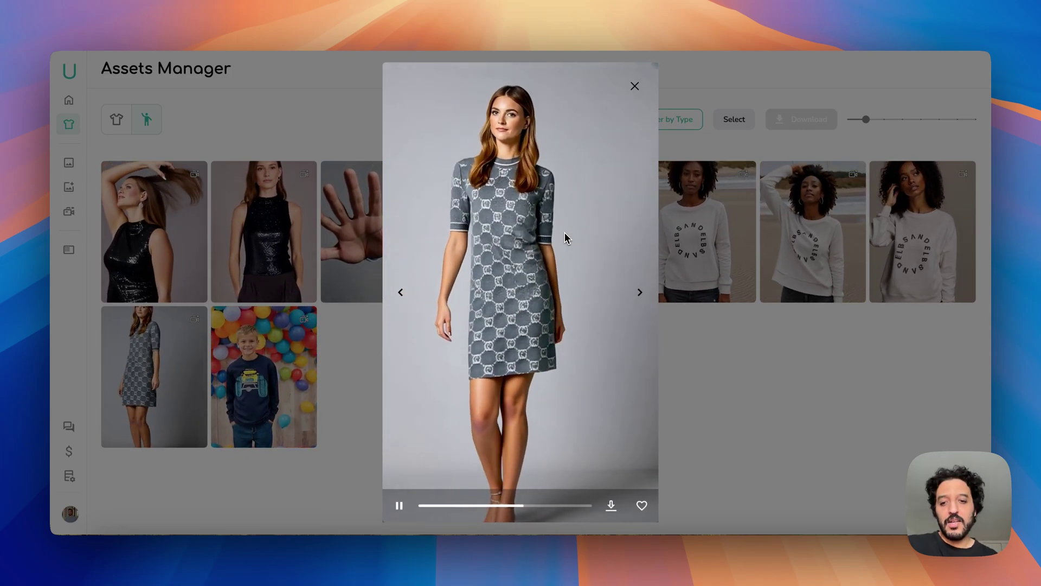
pyautogui.press('Right')
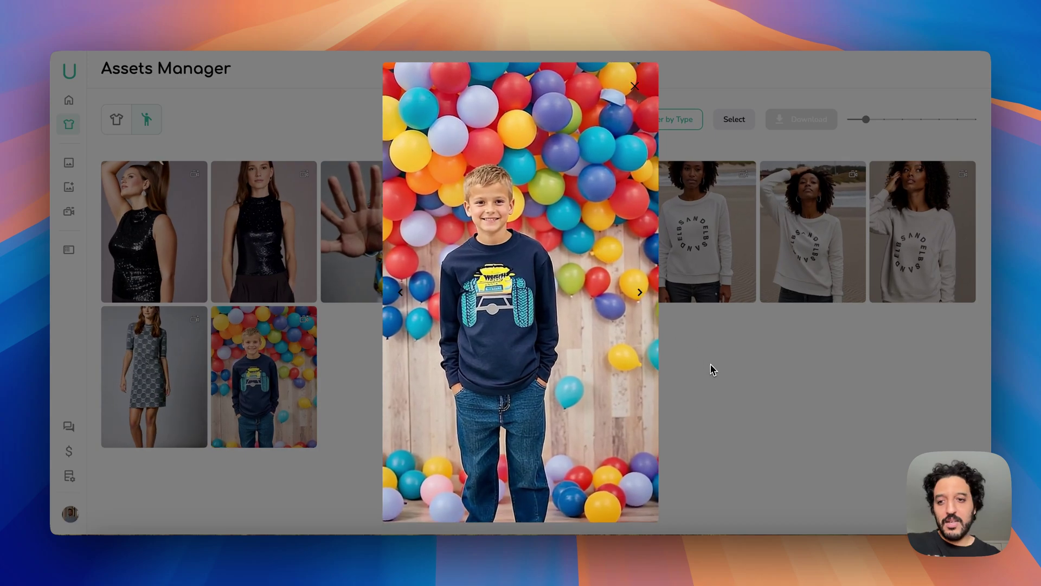
pyautogui.press('Escape')
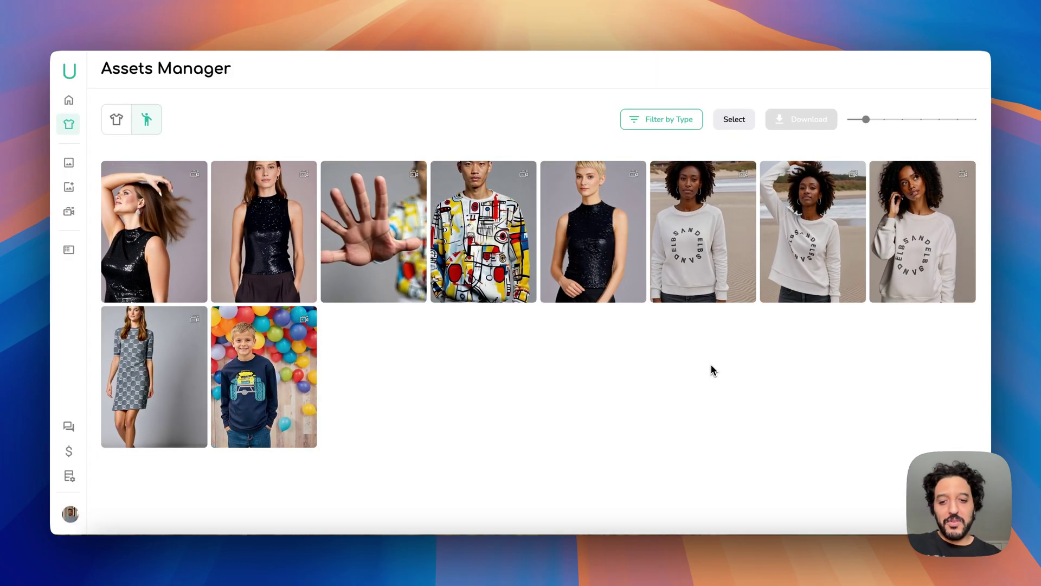